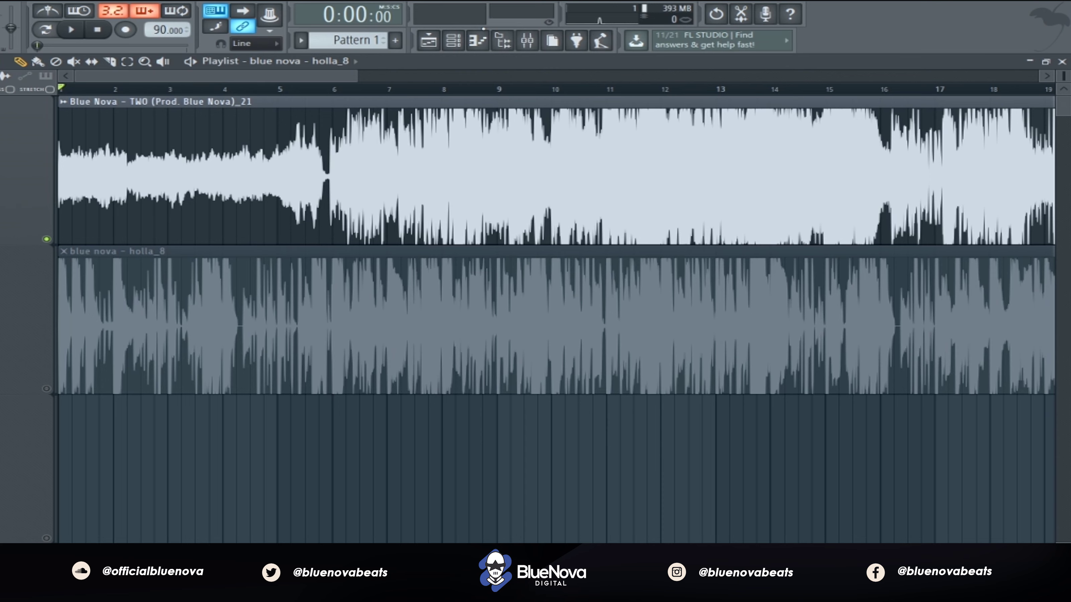
Set the song position to bar 7, then review and close the TWO clip's sample settings
click(386, 89)
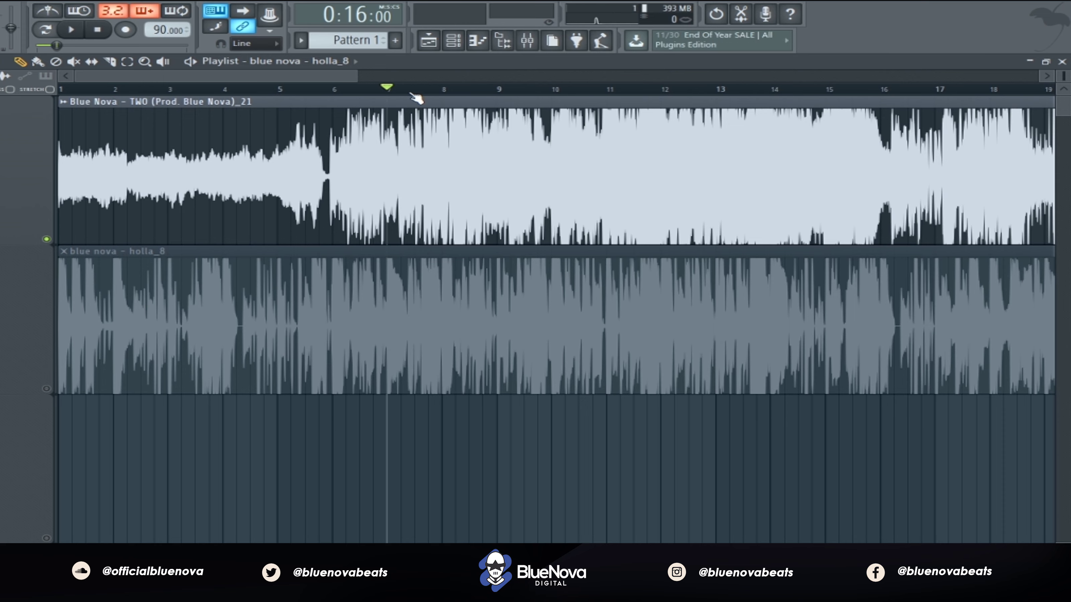
click(472, 176)
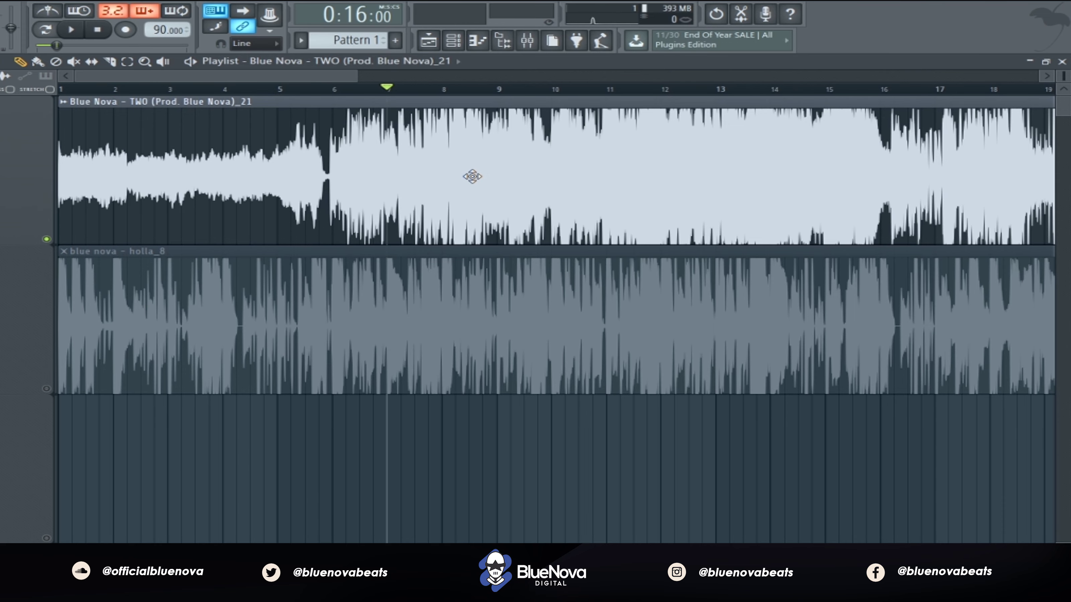
double_click(472, 176)
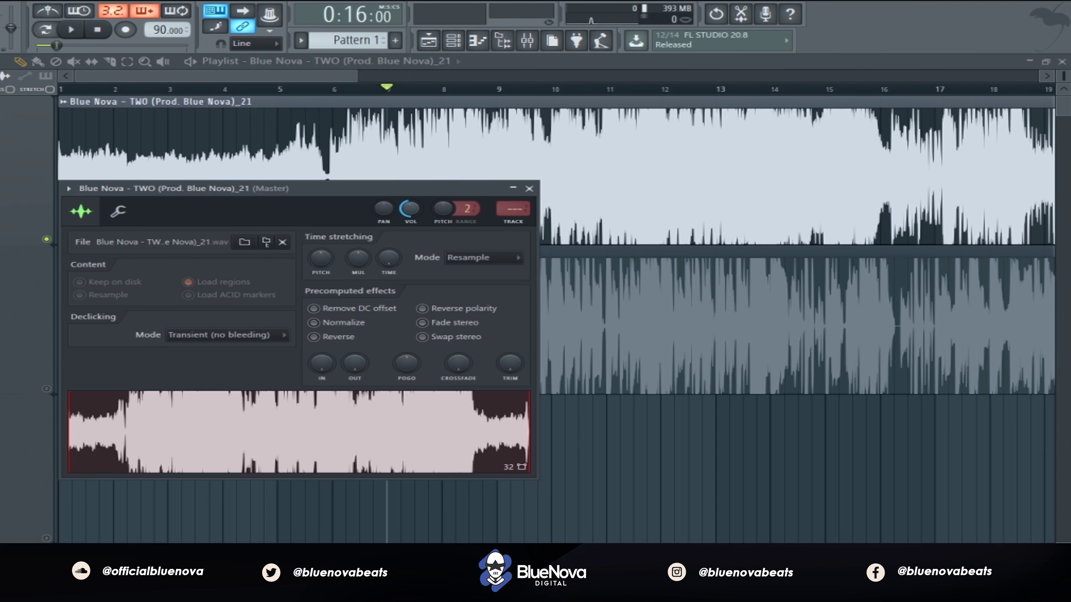
click(631, 165)
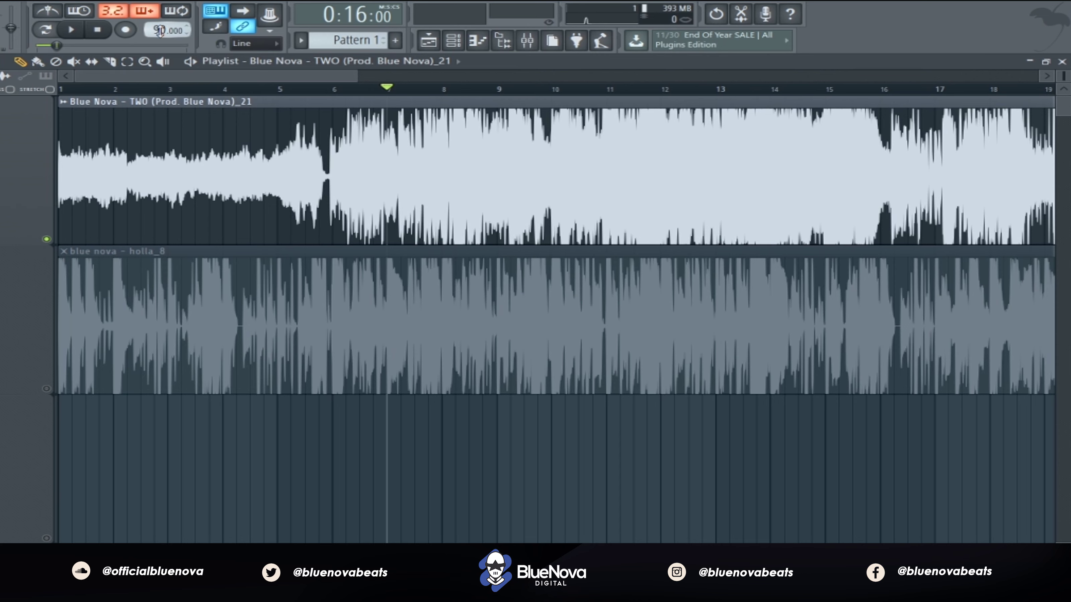
Bring up the Tempo tapper from the tempo display, move it off the clip, and disable its Sync
right_click(158, 30)
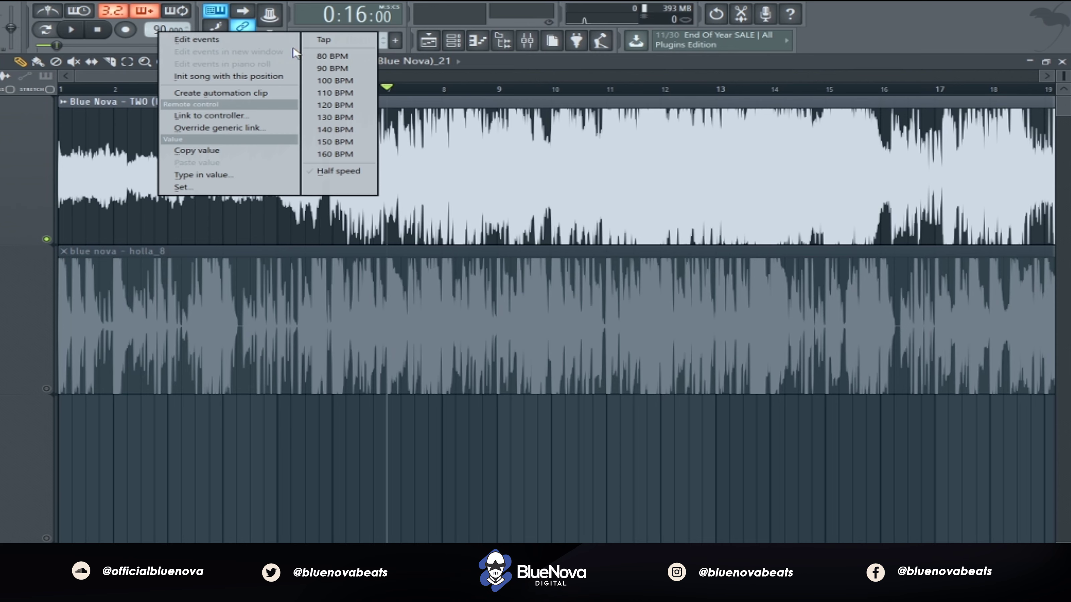
click(327, 40)
drag(522, 194, 613, 285)
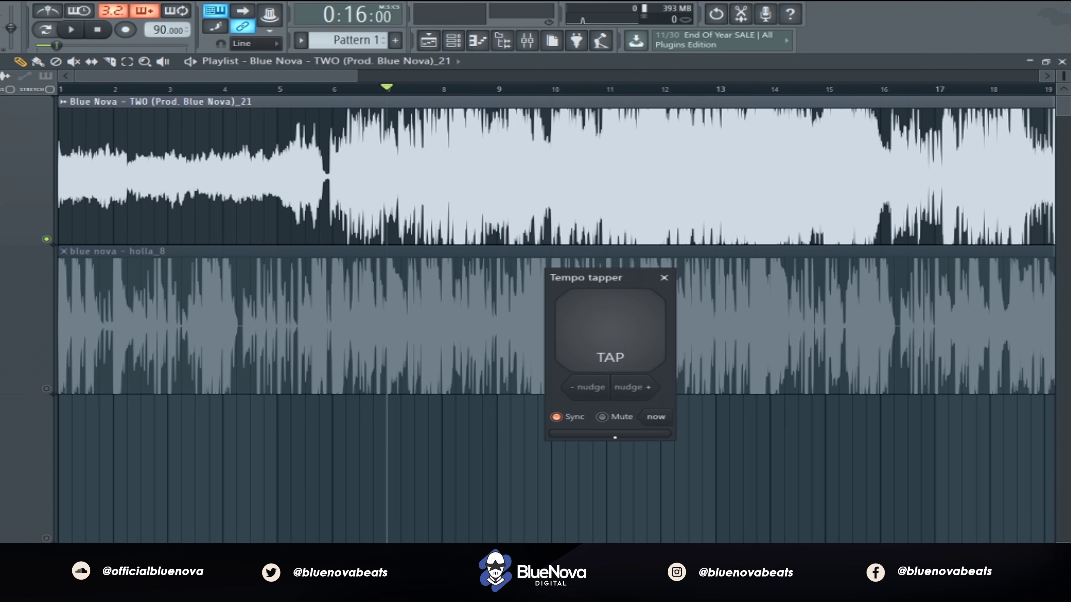
click(565, 422)
Play the song and tap TAP on each beat until the tempo reads 146, then close the tapper and stop
key(space)
click(611, 348)
click(611, 348)
click(611, 348)
click(611, 348)
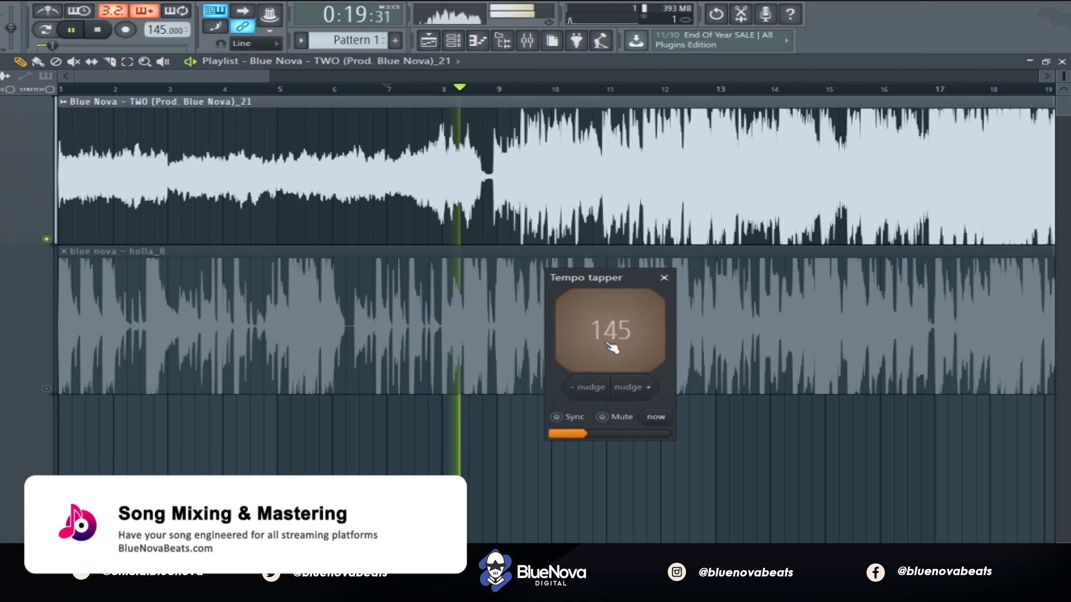
click(611, 348)
click(611, 348)
click(611, 348)
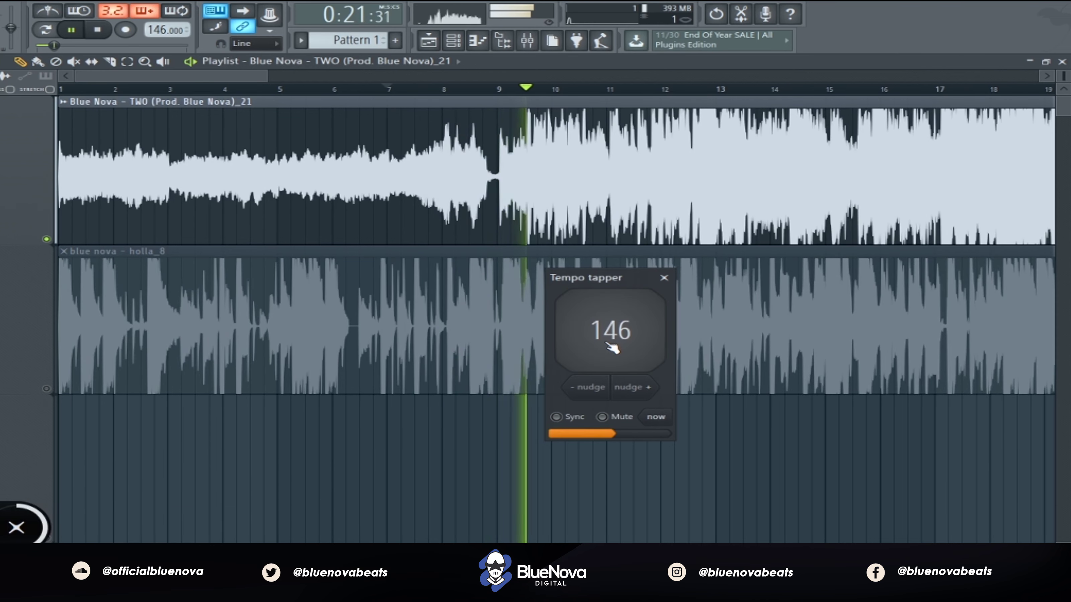
click(611, 348)
click(612, 348)
click(612, 348)
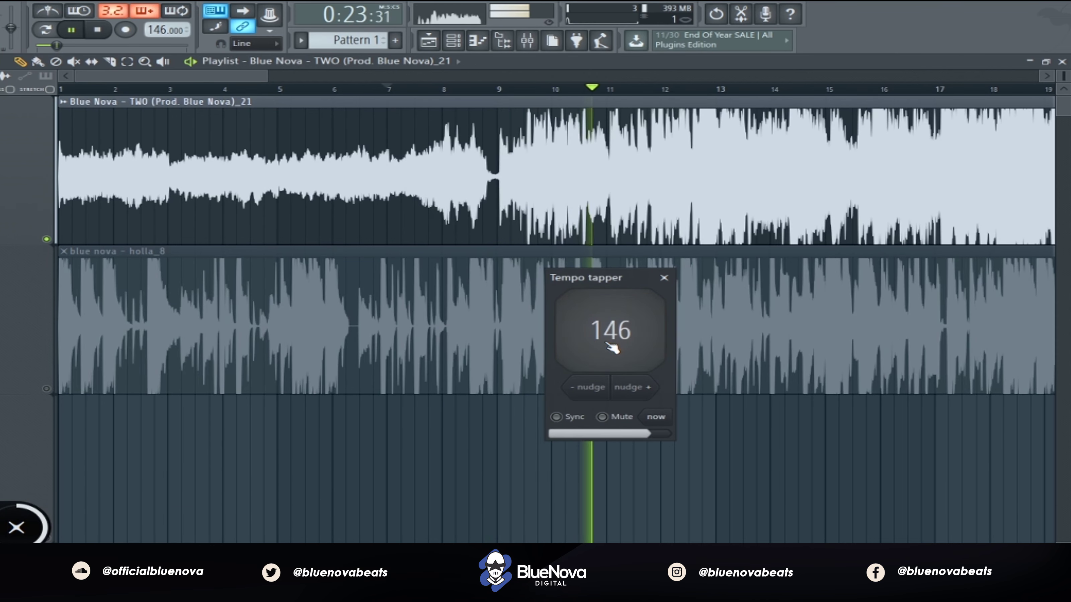
click(613, 348)
click(664, 277)
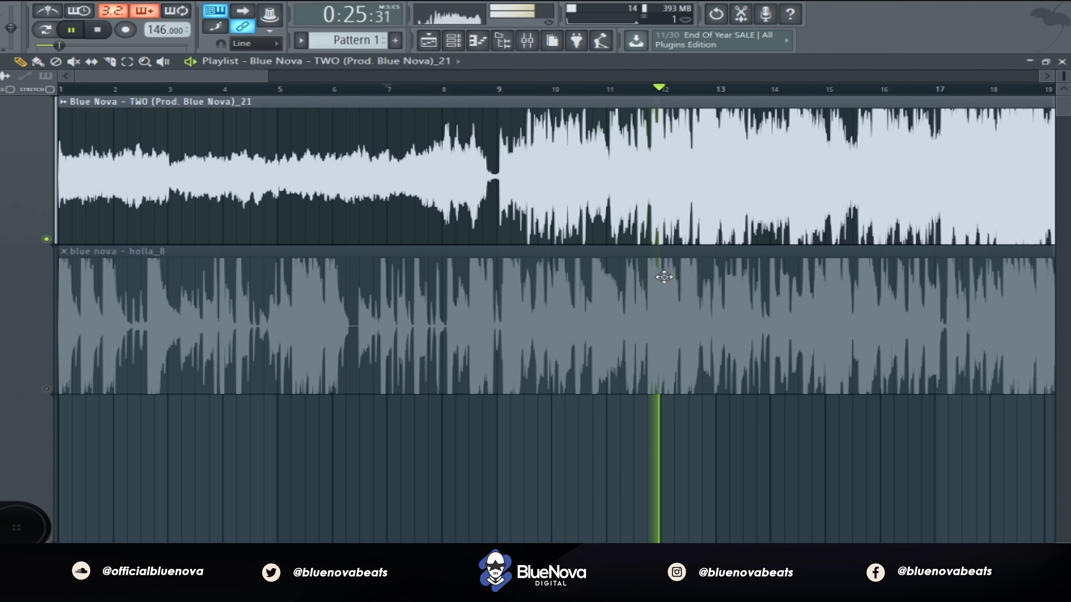
key(space)
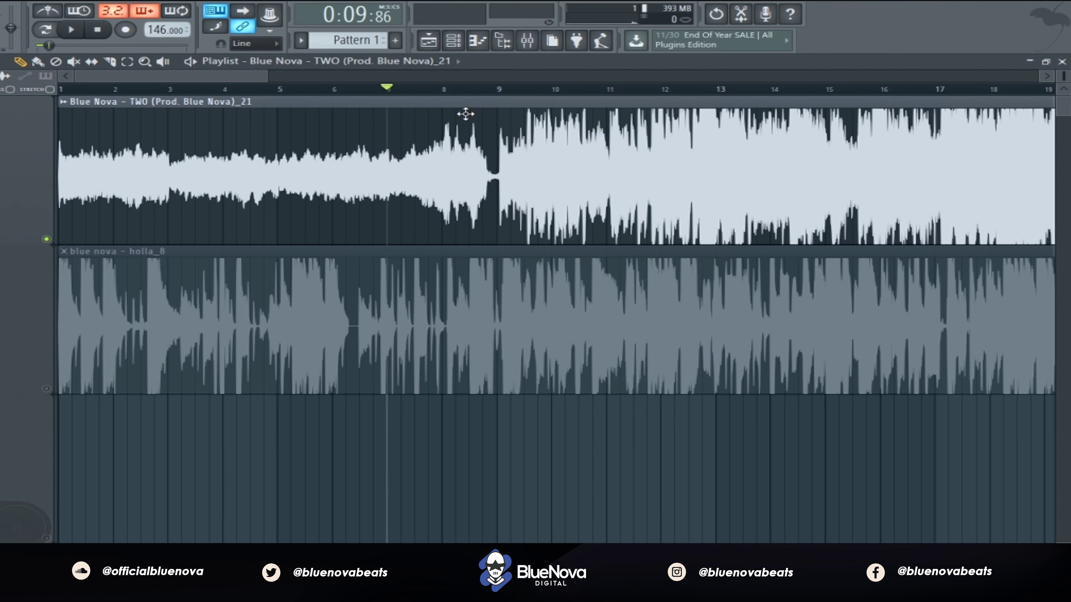
Enable the metronome, pick a metronome option, and play the song briefly to hear the click
click(48, 13)
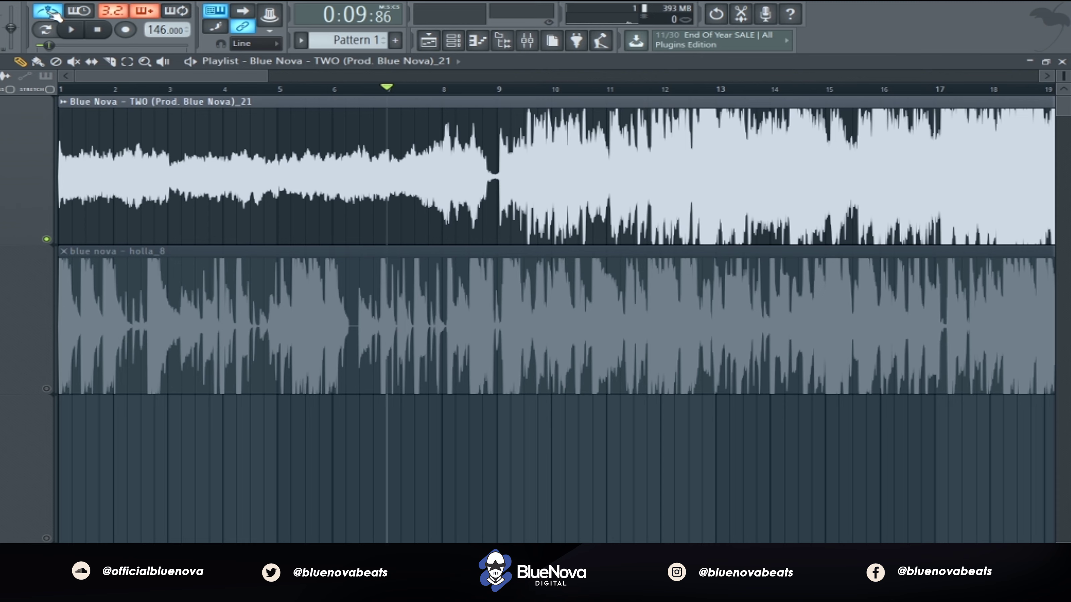
right_click(55, 16)
click(84, 44)
key(space)
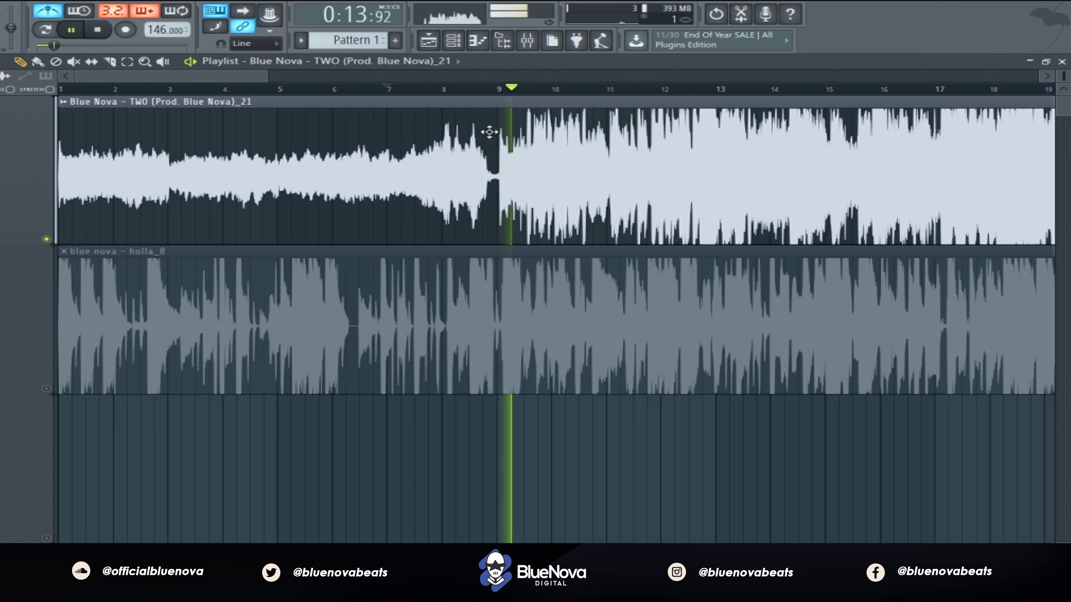
key(space)
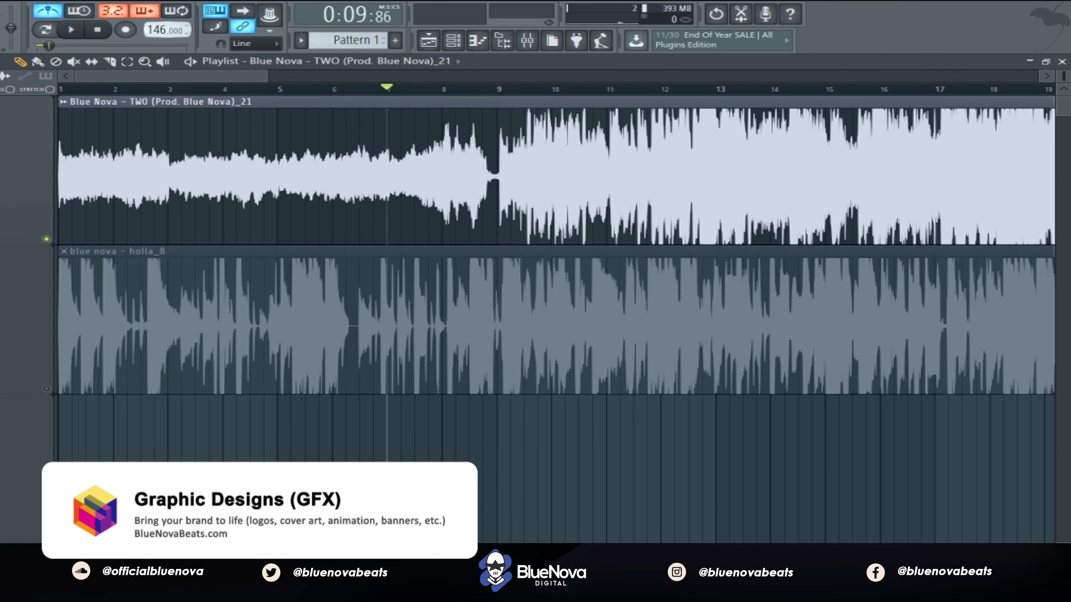
Lower the project tempo from 146 to 145 BPM, replay to check, then return to the start
drag(165, 30, 165, 33)
click(496, 91)
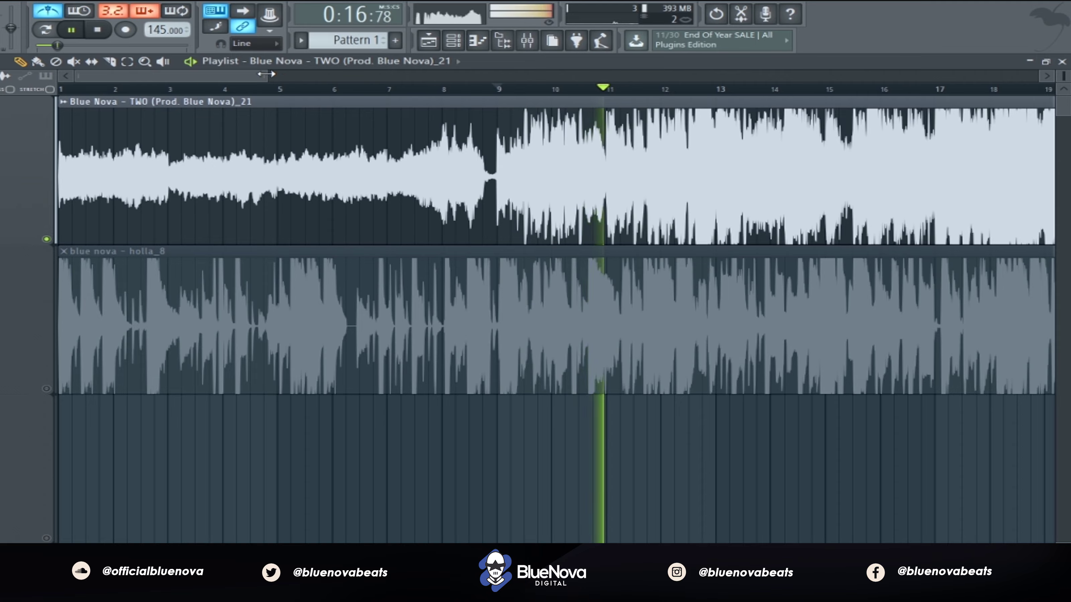
key(space)
drag(266, 74, 428, 75)
key(Home)
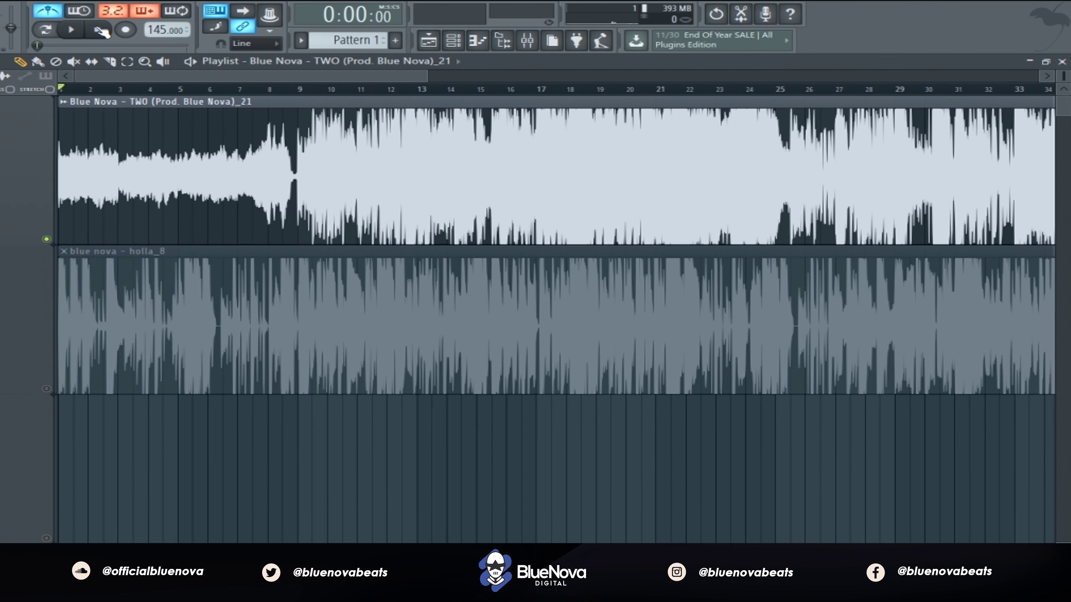
Select holla_8, view and close its channel settings, then set the song position near bar 9
click(47, 244)
click(46, 389)
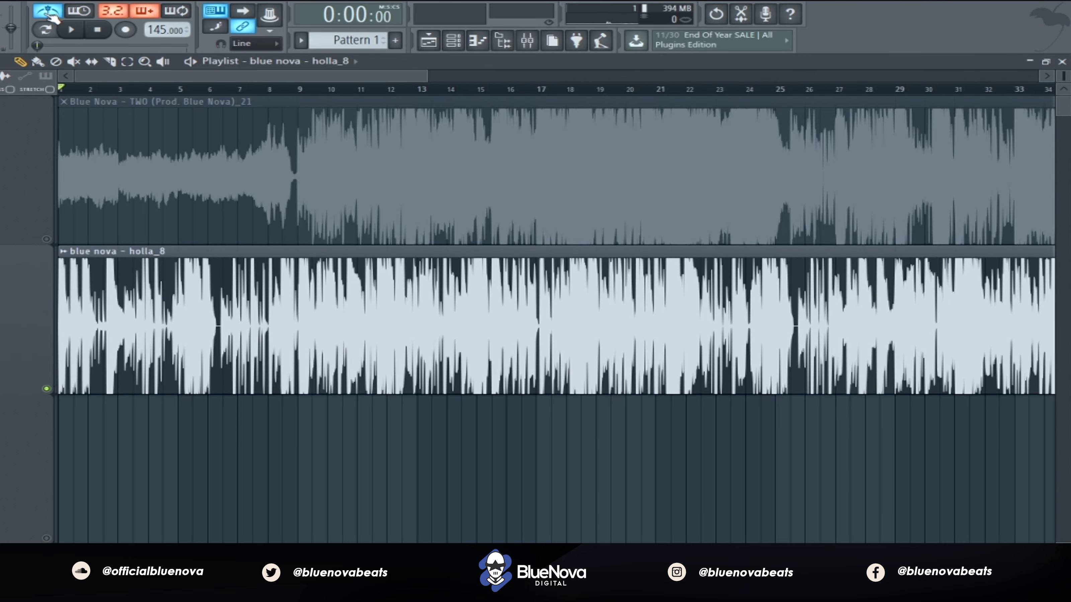
double_click(411, 330)
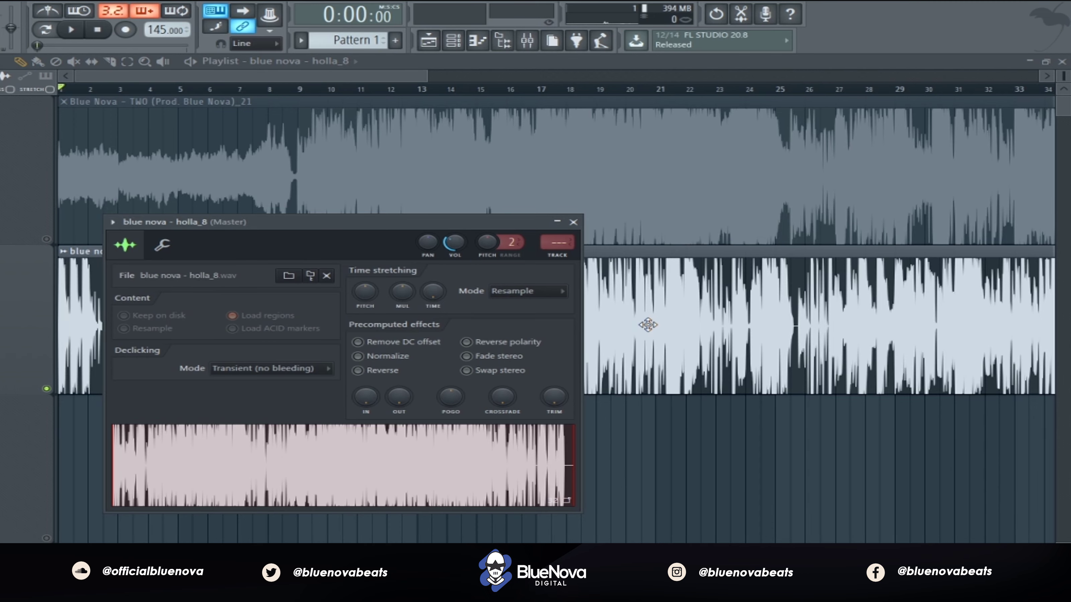
key(Escape)
click(311, 89)
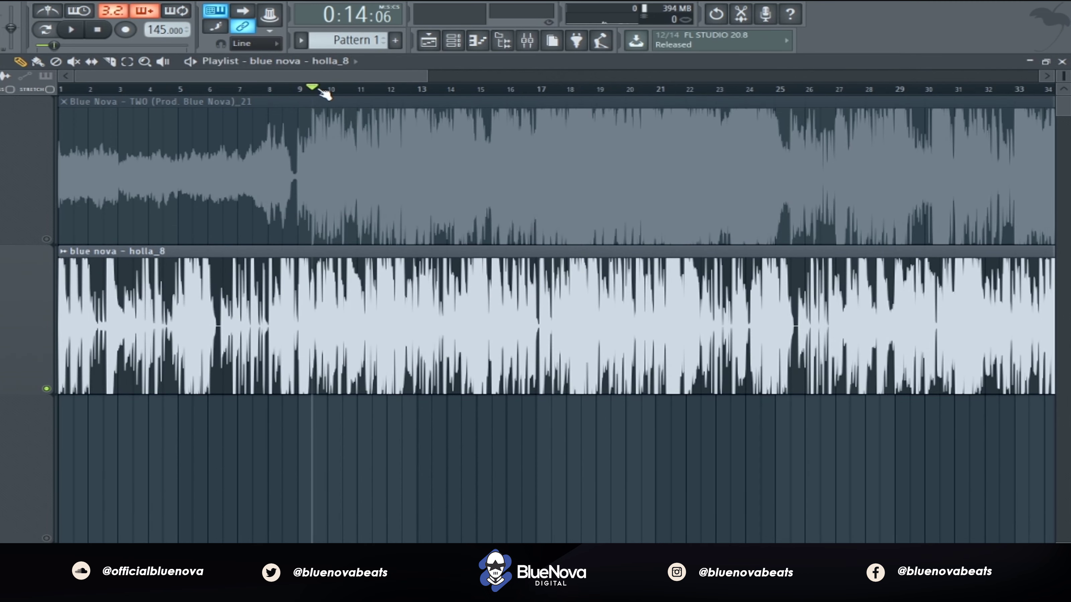
Bring up the Tempo tapper from the tempo field, nudge it aside, and start playback from bar 9
right_click(163, 36)
click(323, 39)
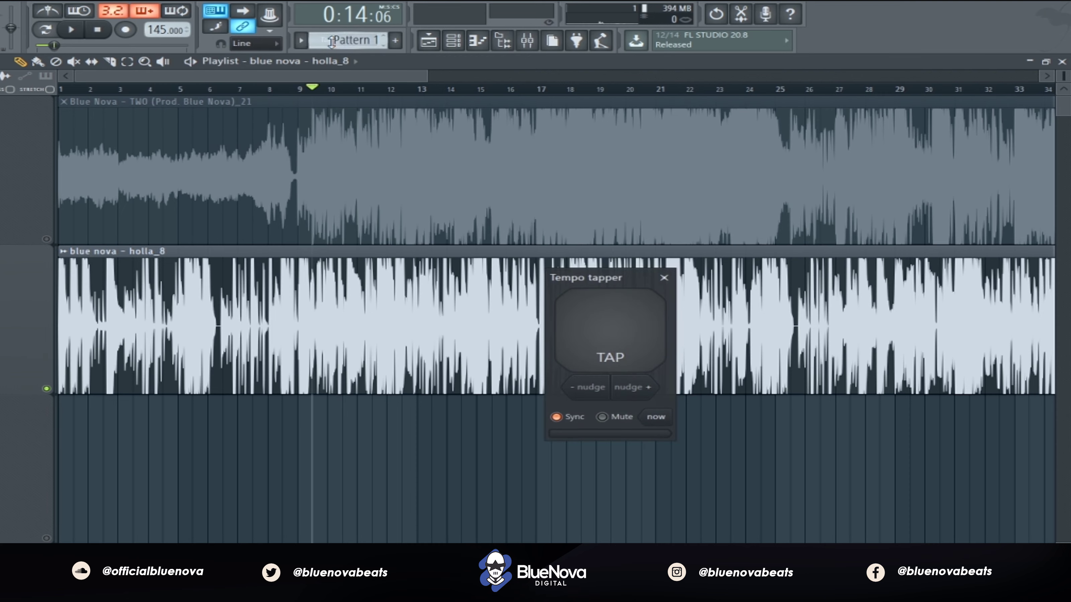
drag(598, 279, 608, 284)
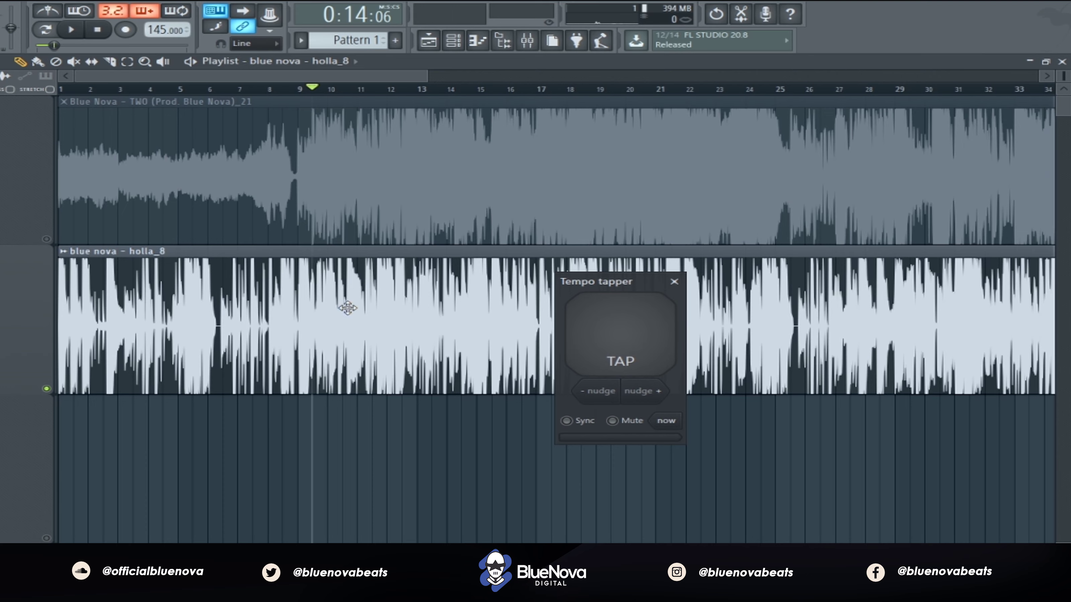
key(space)
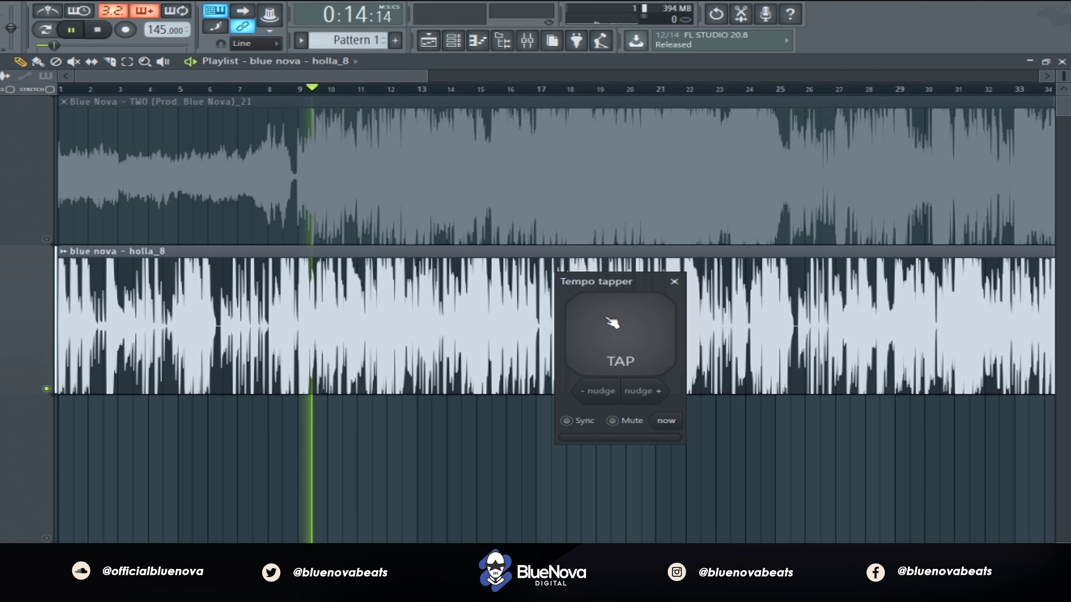
Tap TAP along with the beat until the tempo settles at 180 BPM, then close the tapper
click(633, 337)
click(633, 337)
click(633, 338)
click(633, 337)
click(633, 337)
click(633, 337)
click(632, 337)
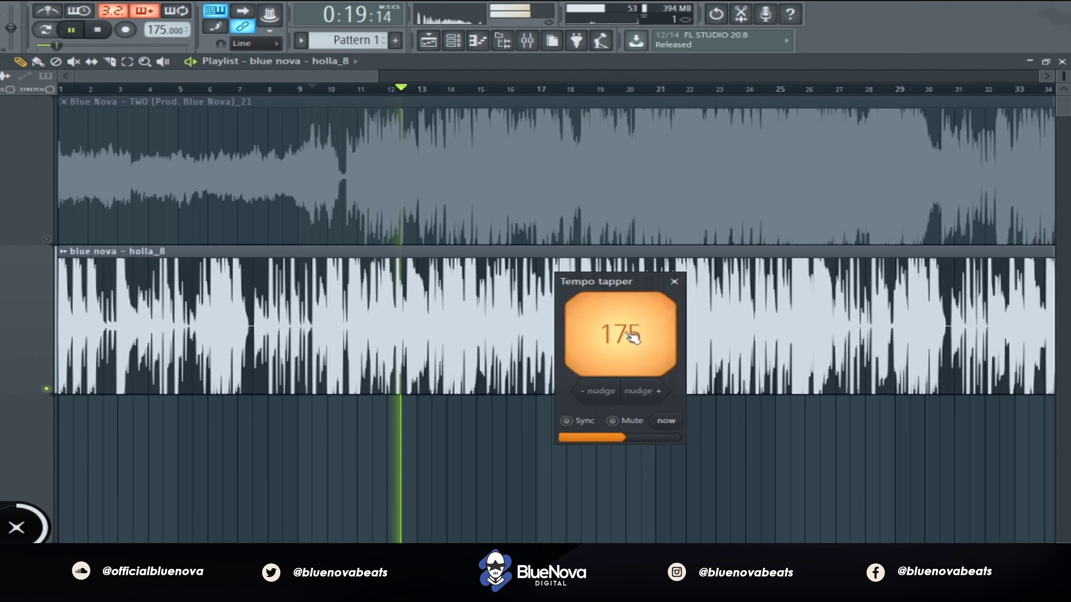
click(633, 337)
click(633, 337)
click(633, 337)
click(632, 338)
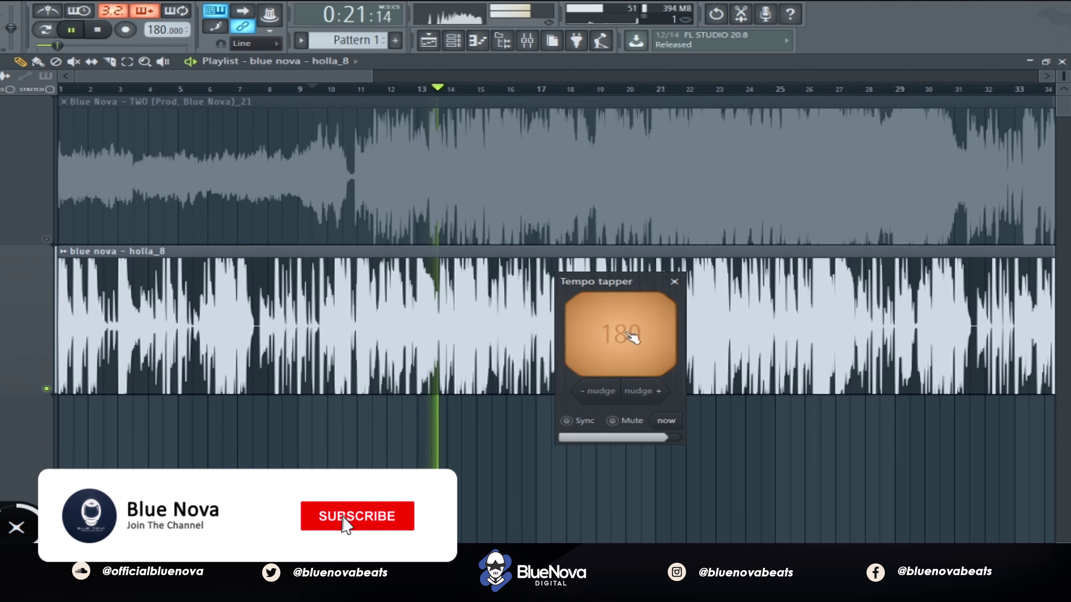
click(633, 338)
click(674, 282)
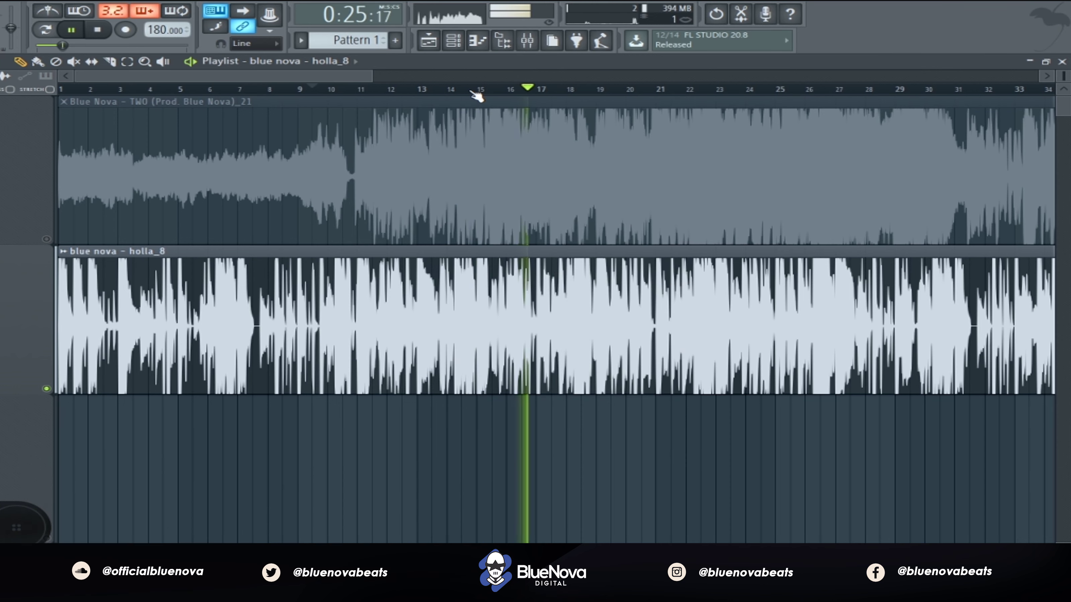
Play from bar 17 with the metronome on at 180 BPM, then stop and zoom toward bar 1
key(space)
click(545, 90)
click(57, 15)
key(space)
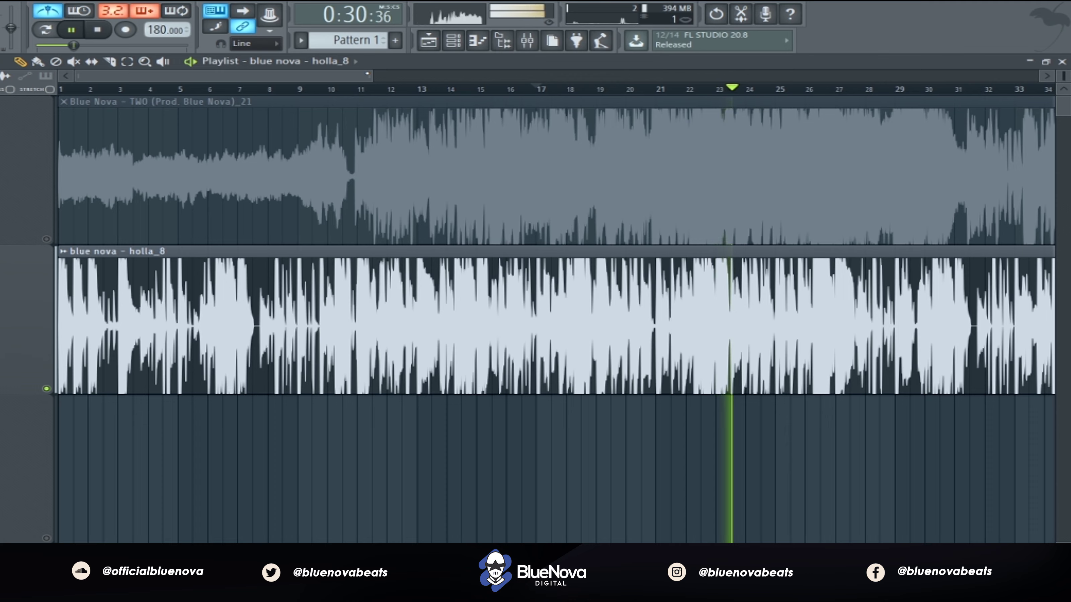
key(space)
drag(369, 76, 80, 76)
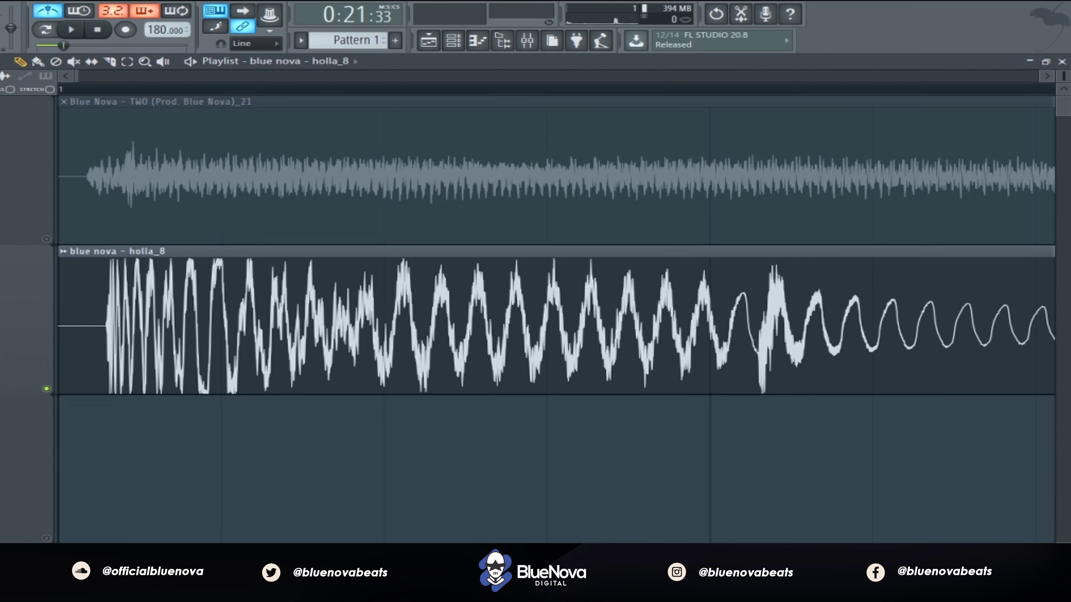
Set the playlist Snap option to (none)
click(4, 62)
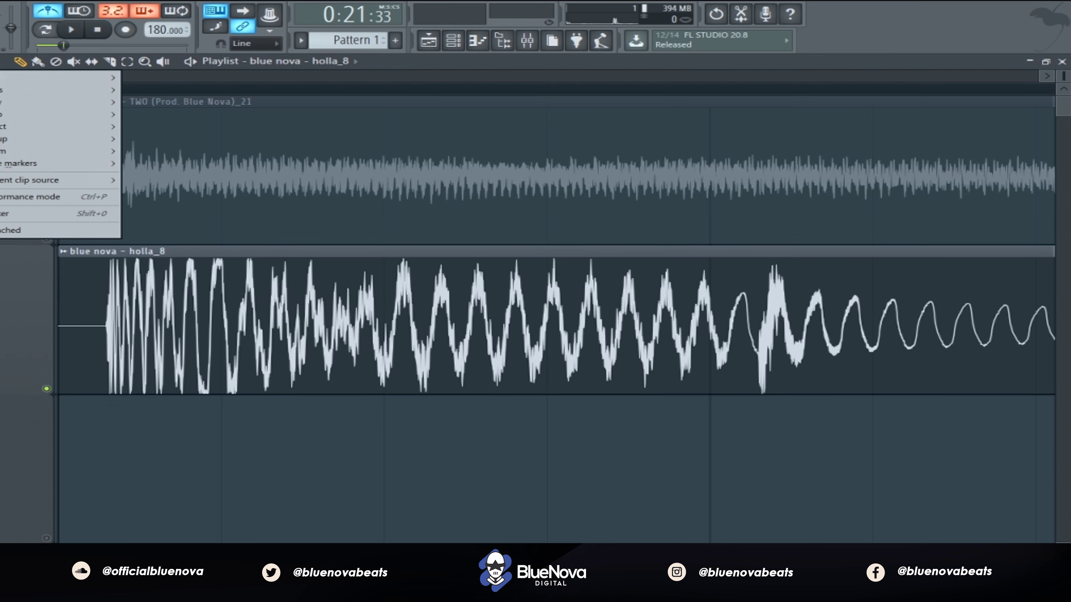
mouse_move(59, 126)
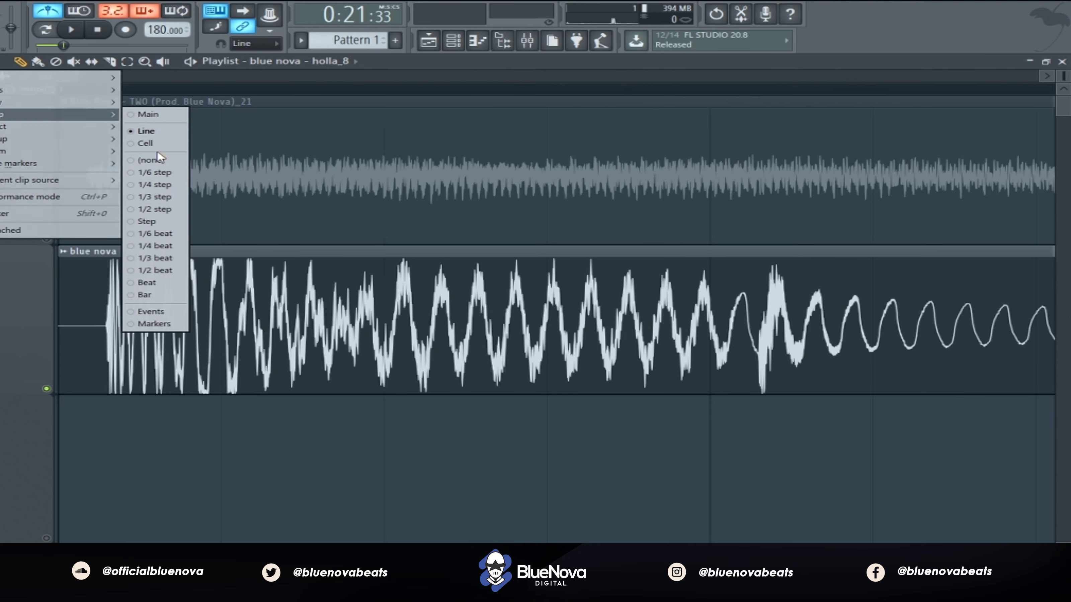
click(152, 160)
Trim the silence from holla_8's start and drag its first beat onto bar 1
drag(60, 351, 101, 353)
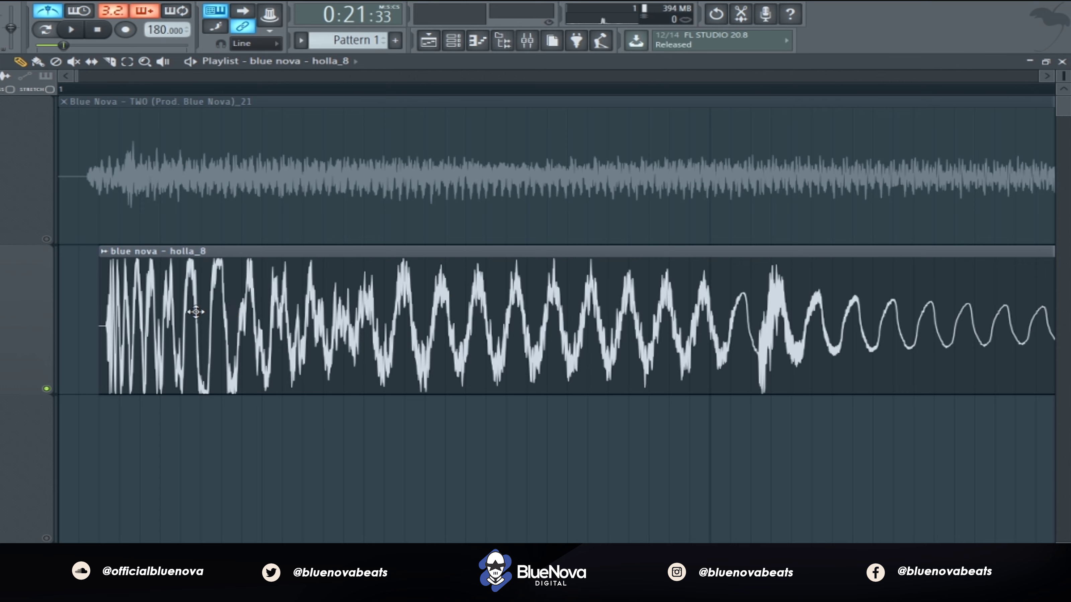
drag(101, 308, 46, 308)
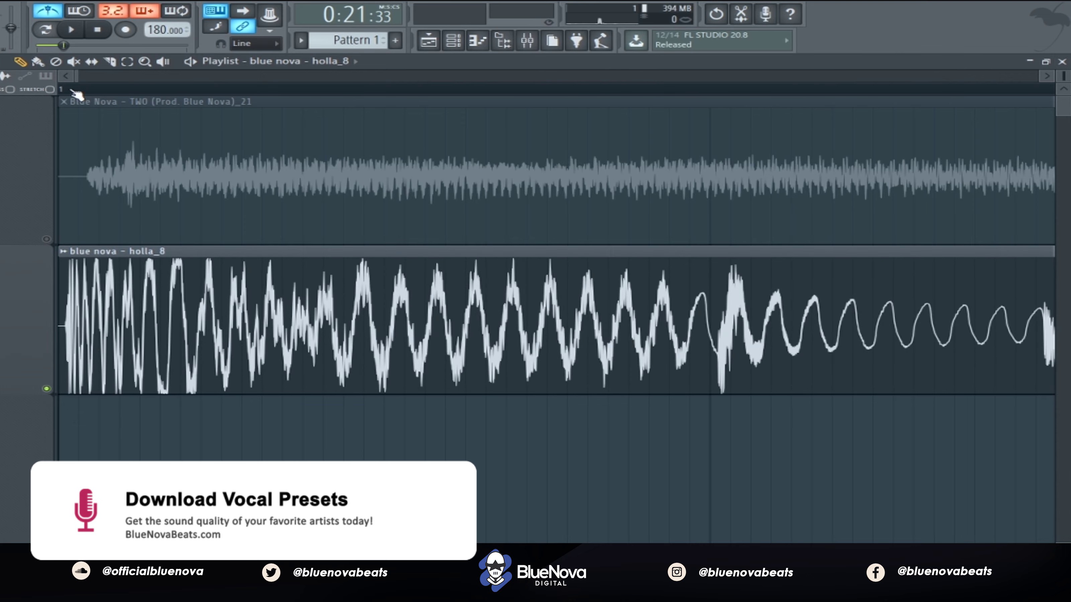
drag(79, 77, 117, 77)
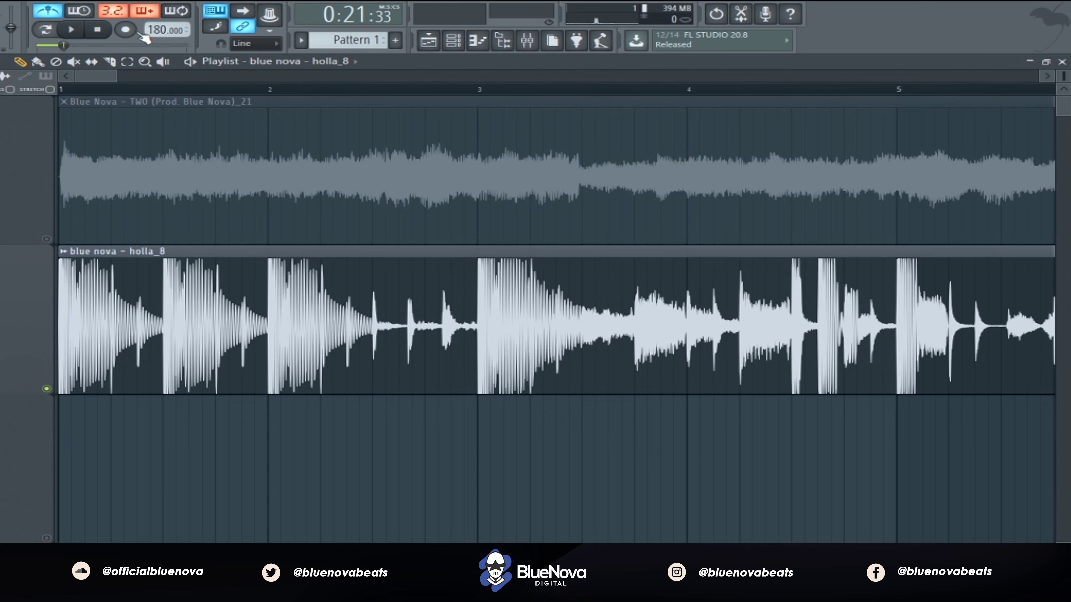
key(space)
scroll(400, 106, down, 5)
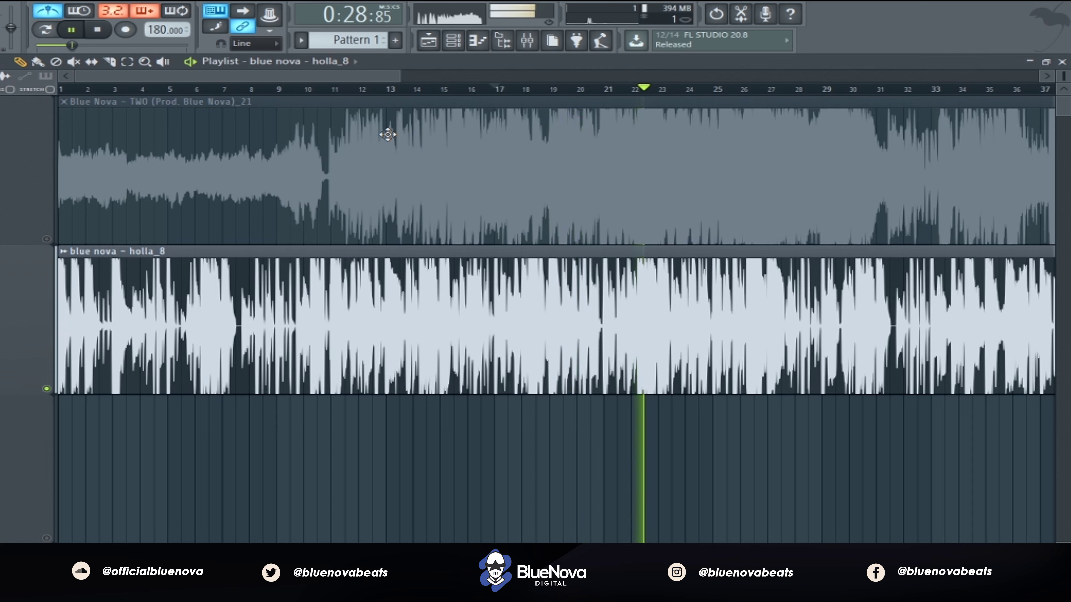
click(97, 33)
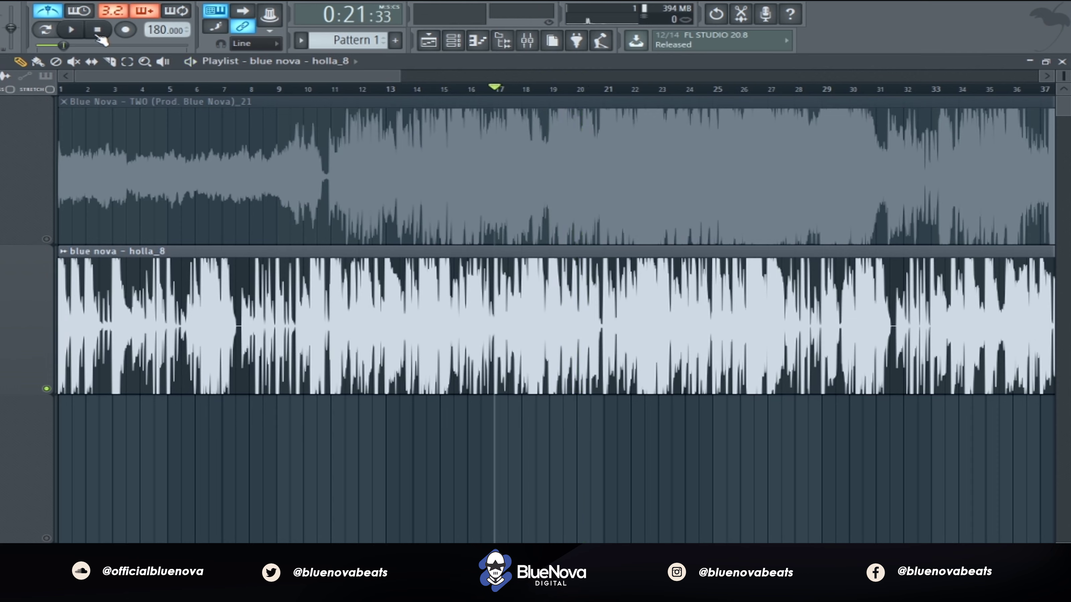